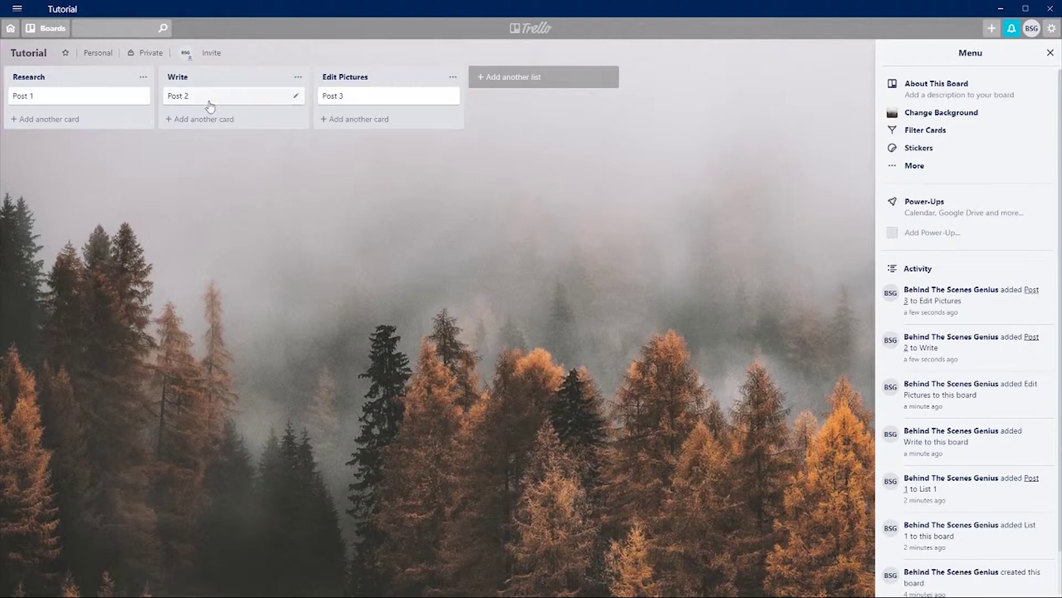
# Examine the Post 1 card's details and the entry forms for adding another list and another Research card.
pyautogui.click(43, 99)
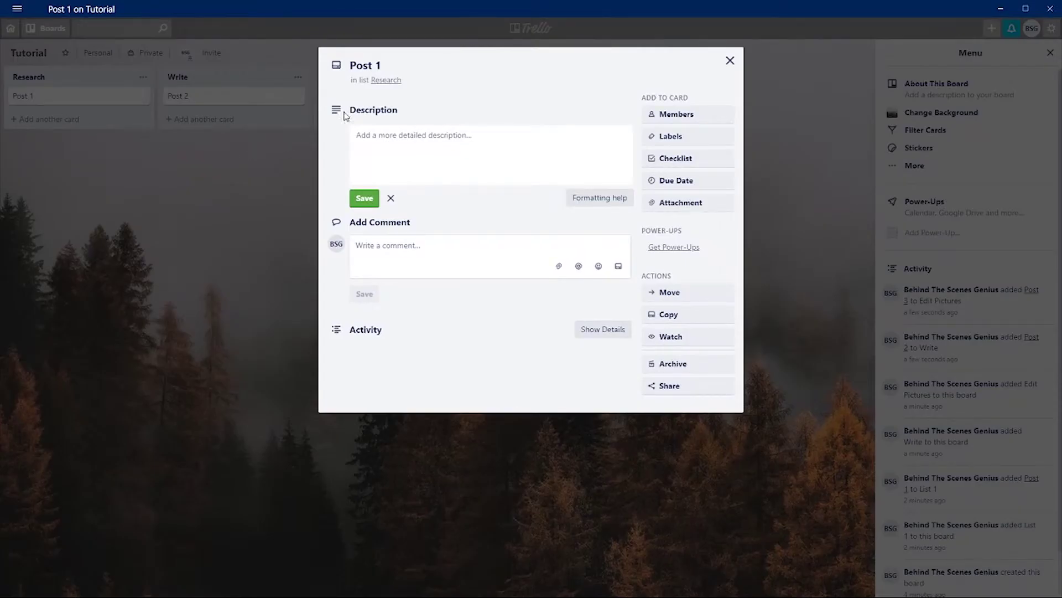
pyautogui.click(730, 61)
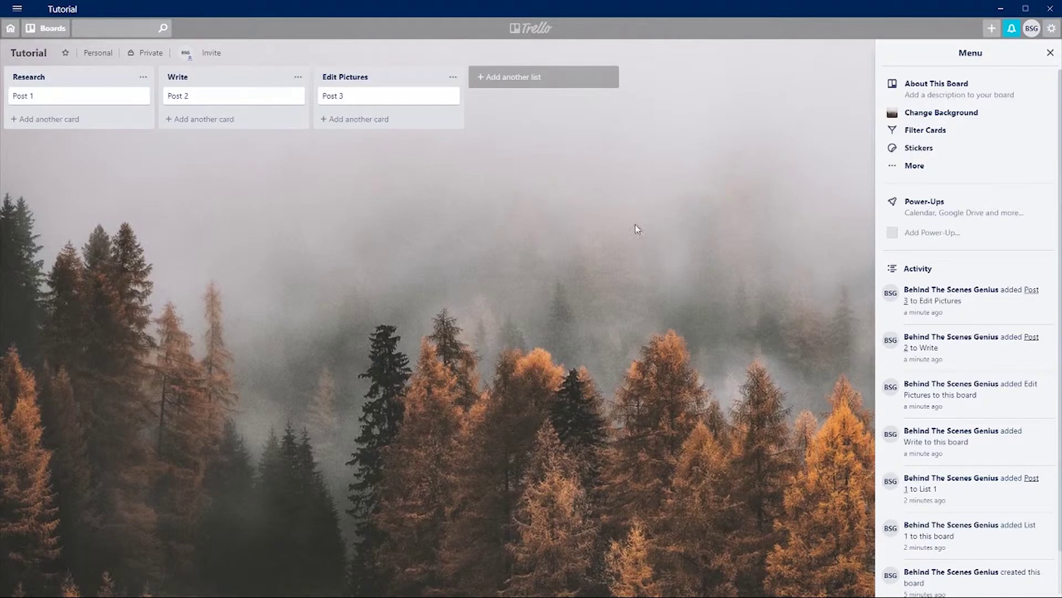
pyautogui.click(523, 84)
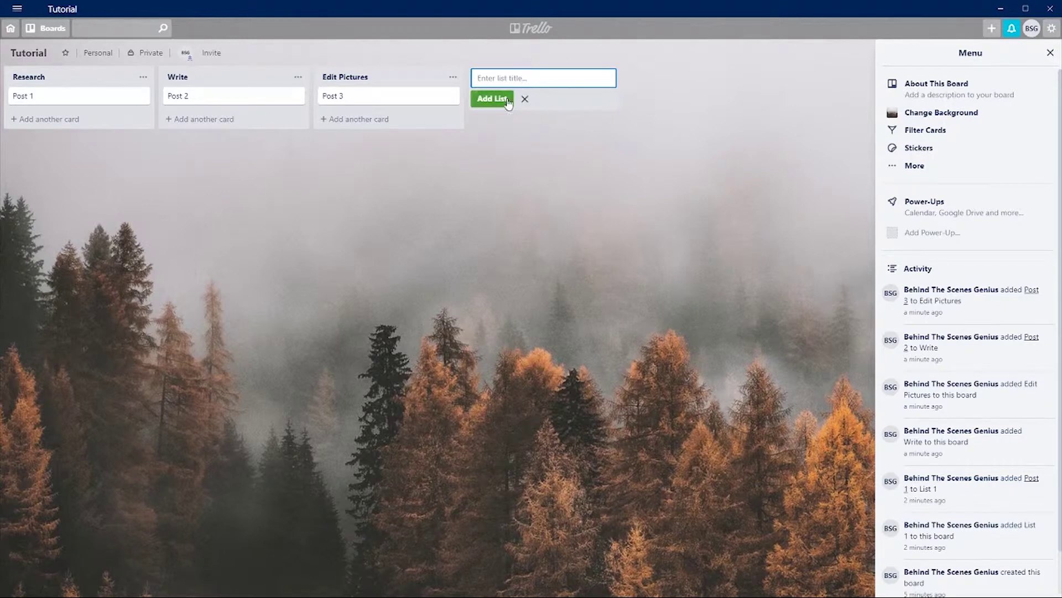
pyautogui.click(456, 214)
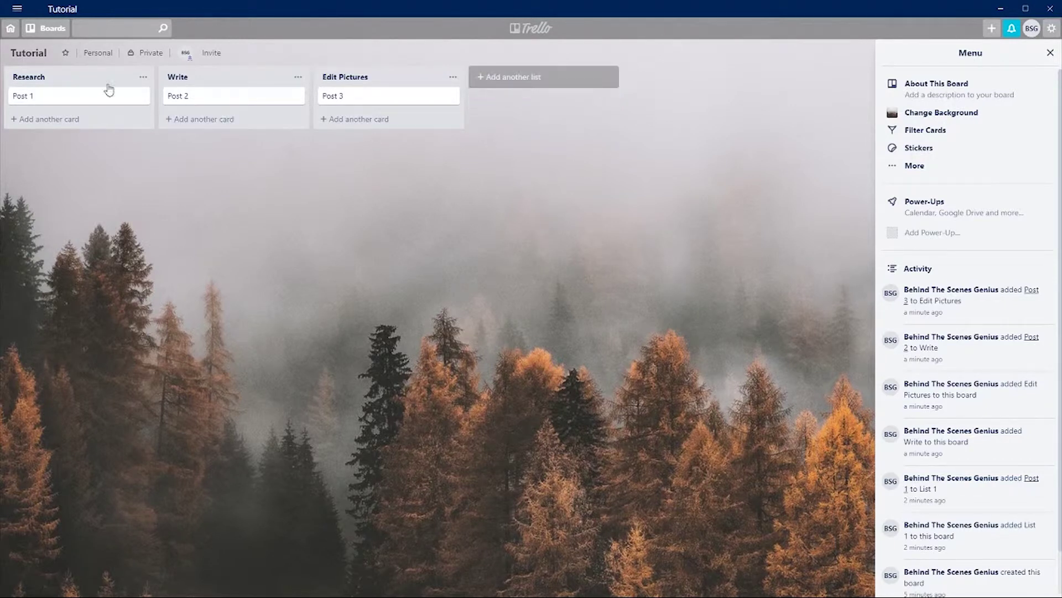
pyautogui.click(49, 122)
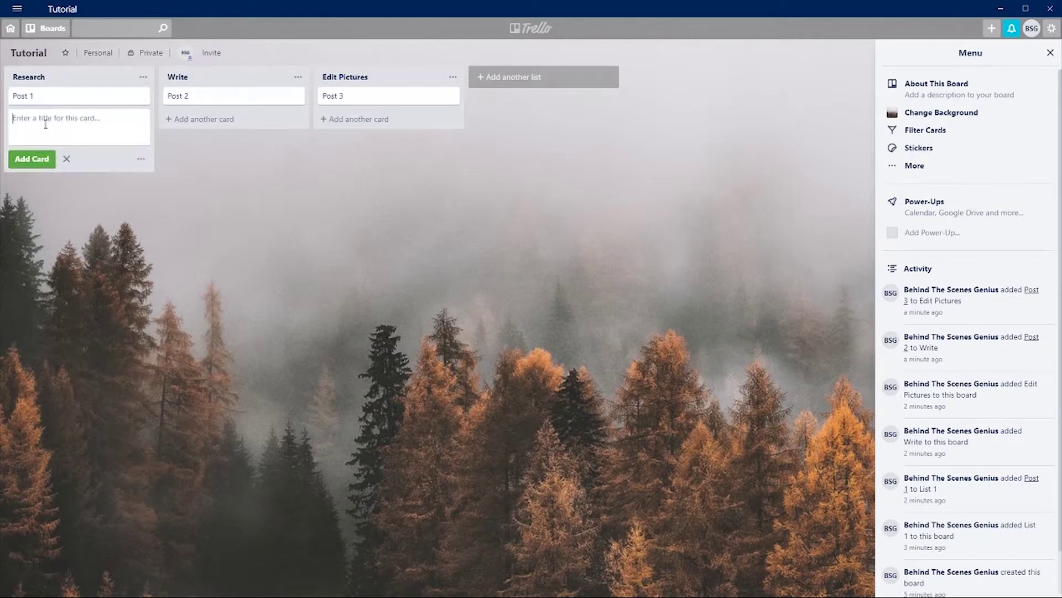
pyautogui.click(72, 234)
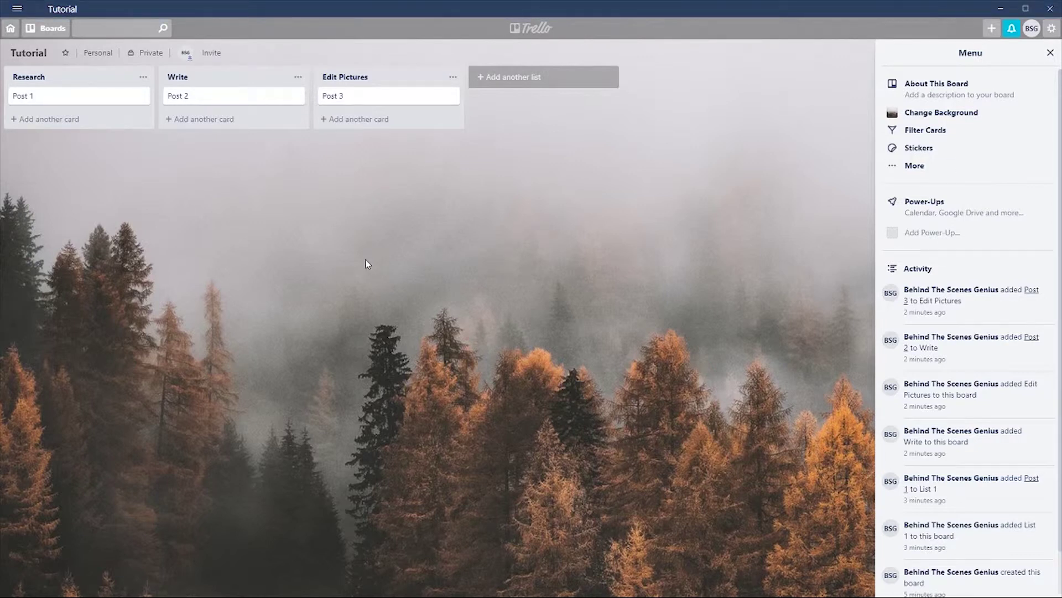
pyautogui.click(99, 104)
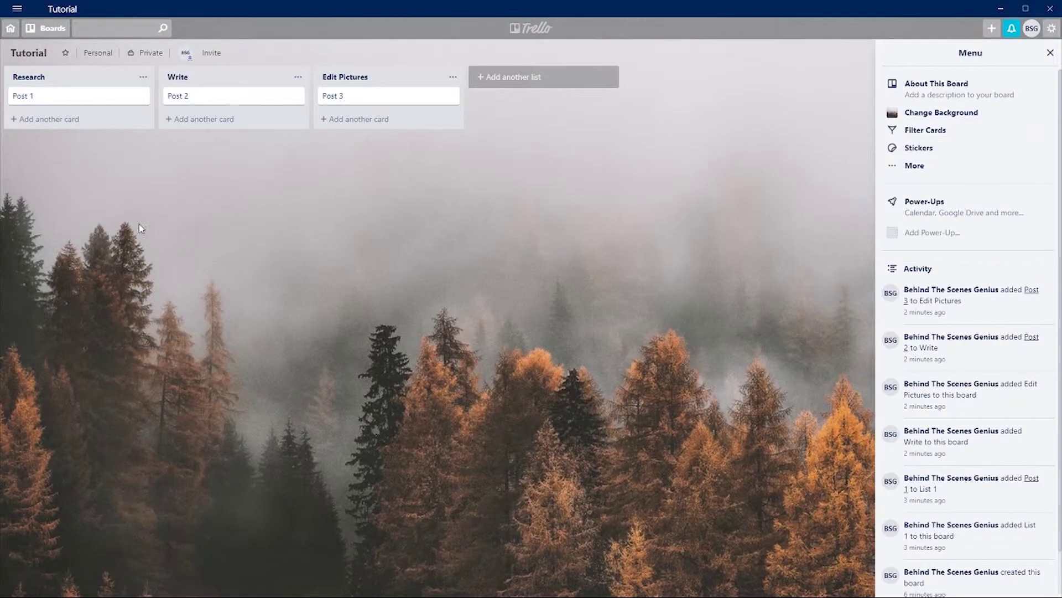
pyautogui.click(91, 103)
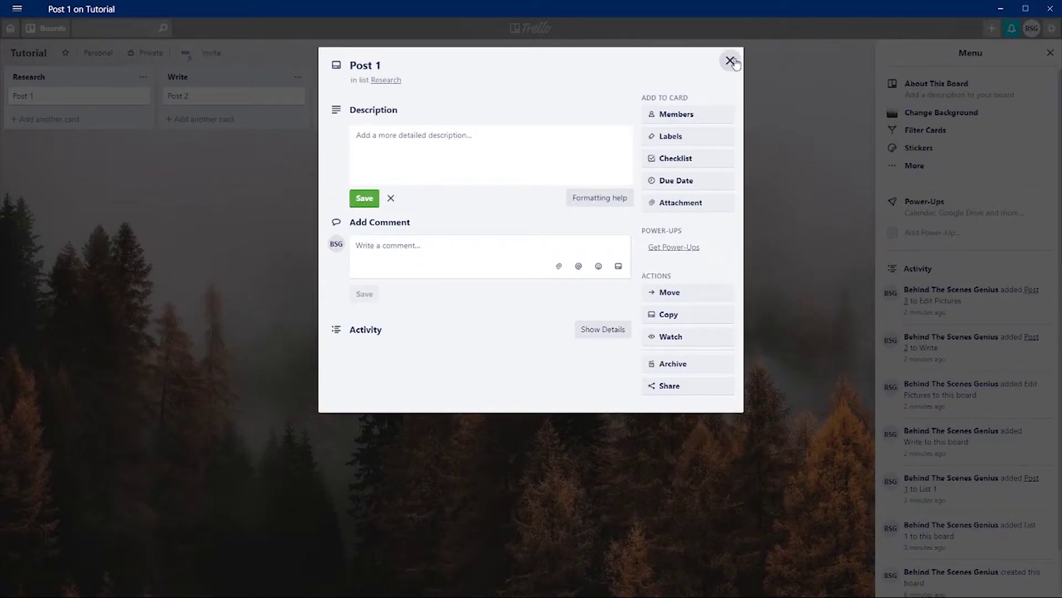
pyautogui.click(774, 222)
pyautogui.click(773, 220)
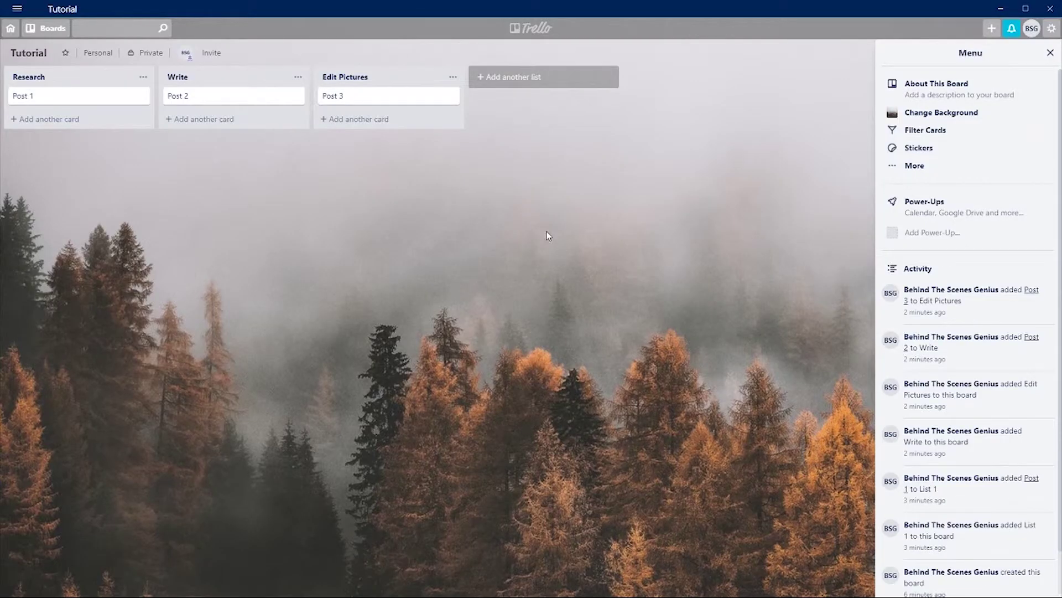
# Name the green label Gardening and apply it to the Post 1 card in the Research list.
pyautogui.click(102, 100)
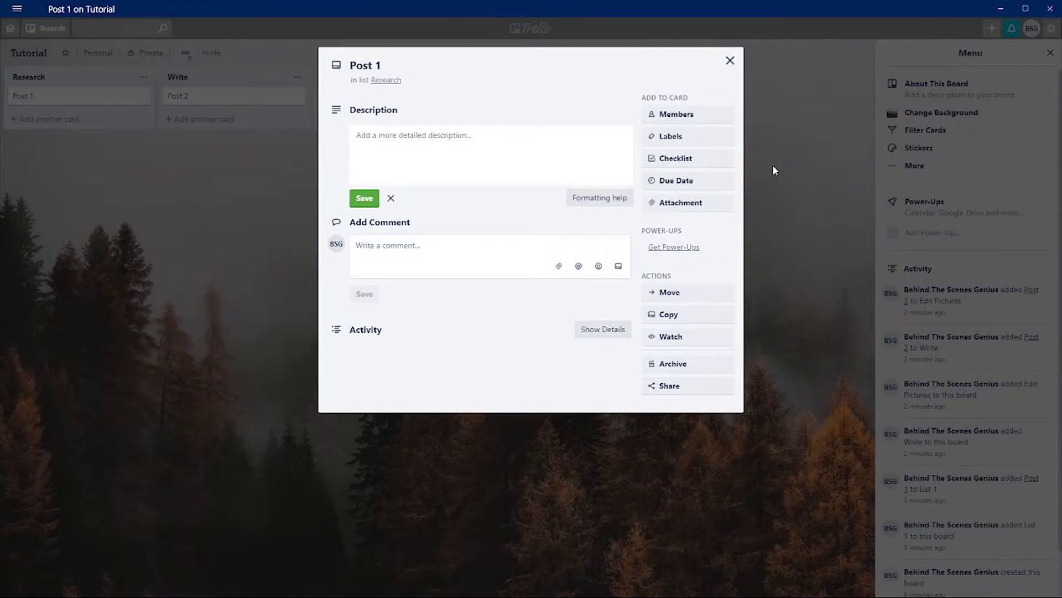
pyautogui.click(700, 147)
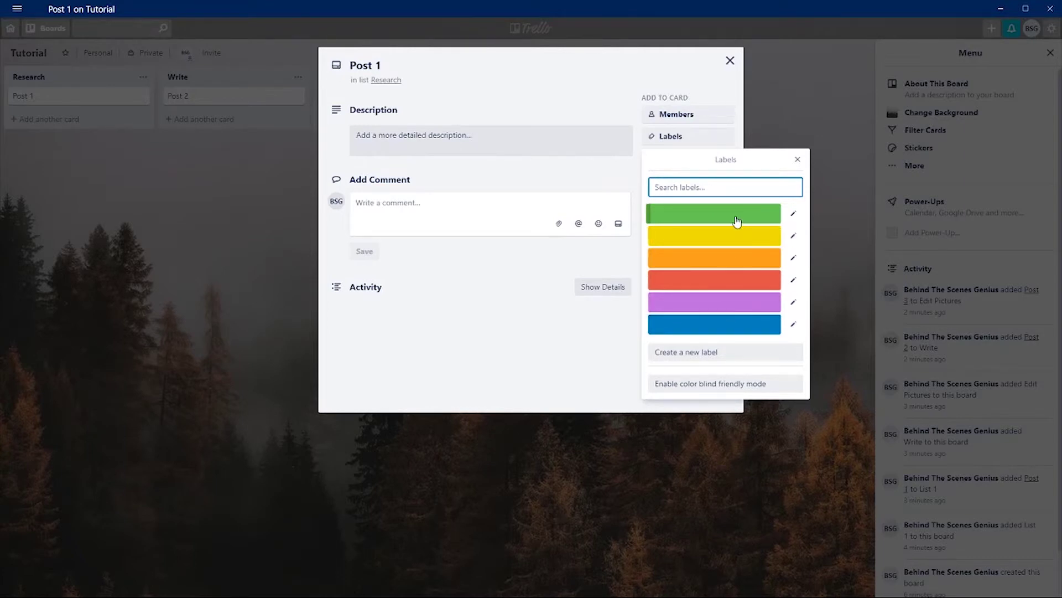
pyautogui.click(795, 218)
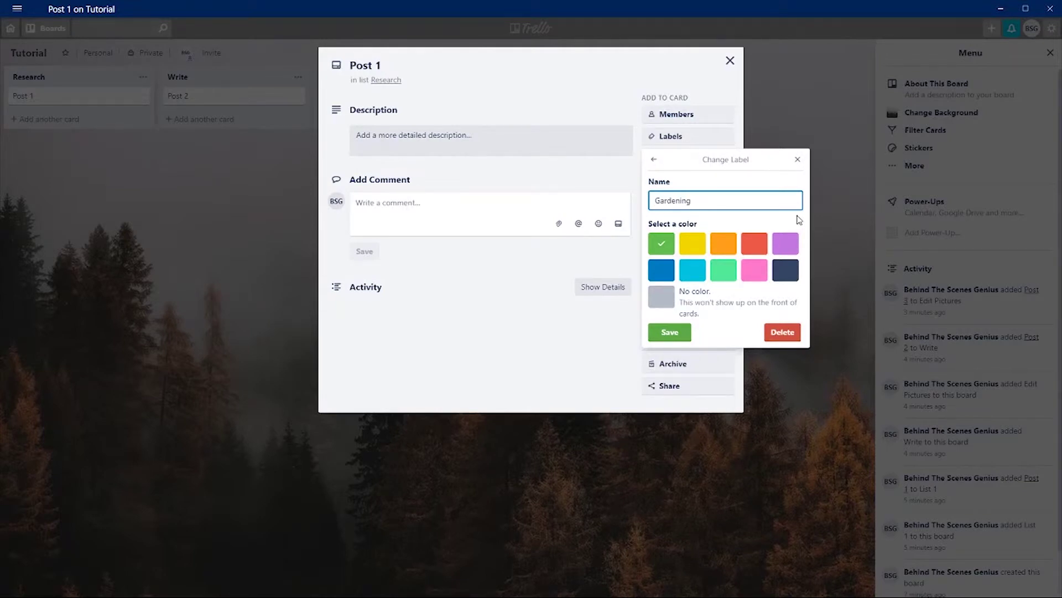
pyautogui.click(672, 334)
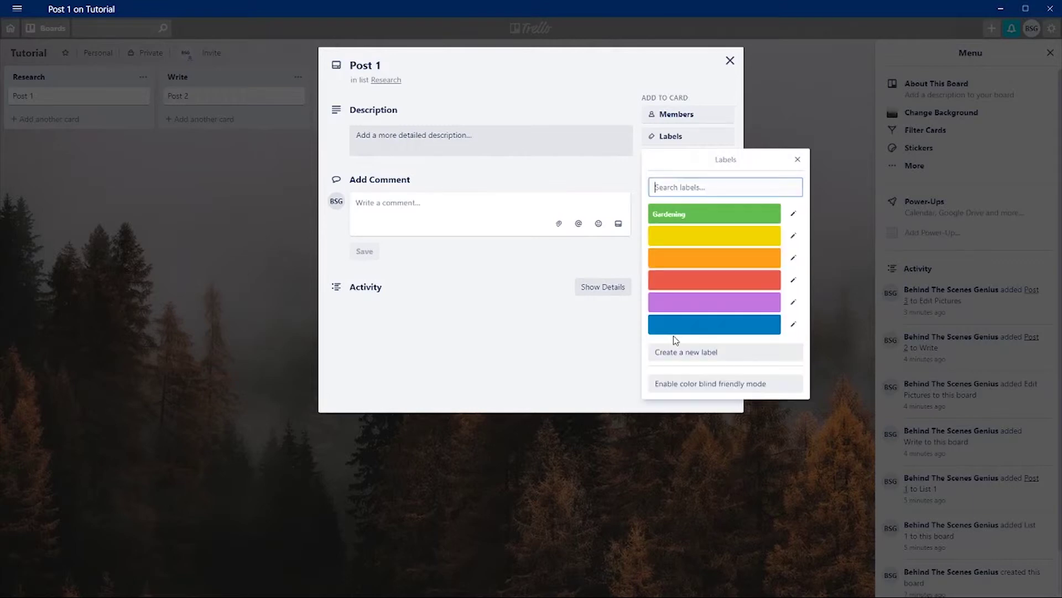
pyautogui.click(704, 217)
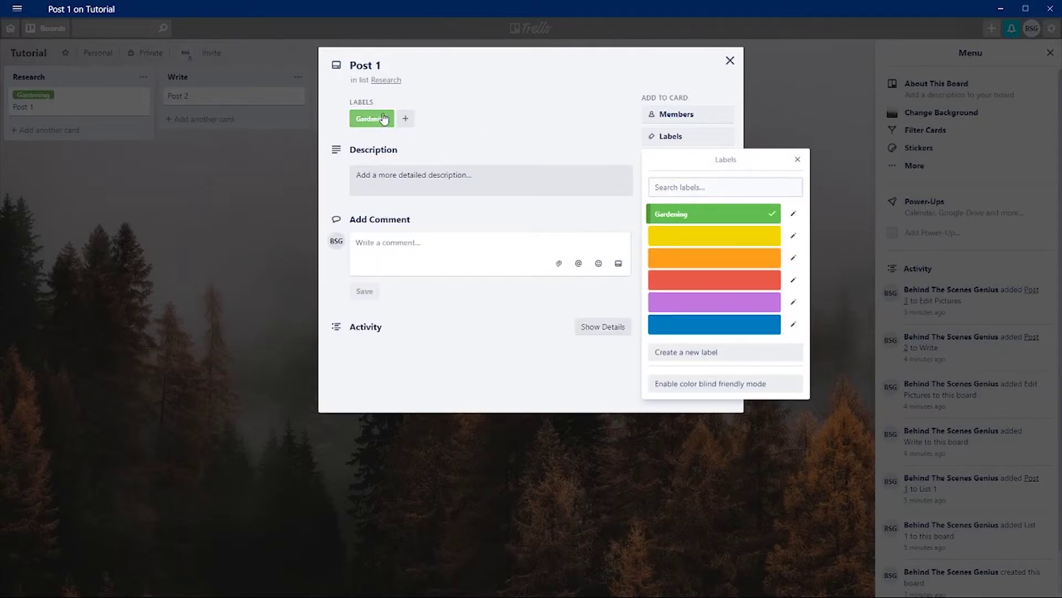
pyautogui.click(582, 415)
pyautogui.click(114, 248)
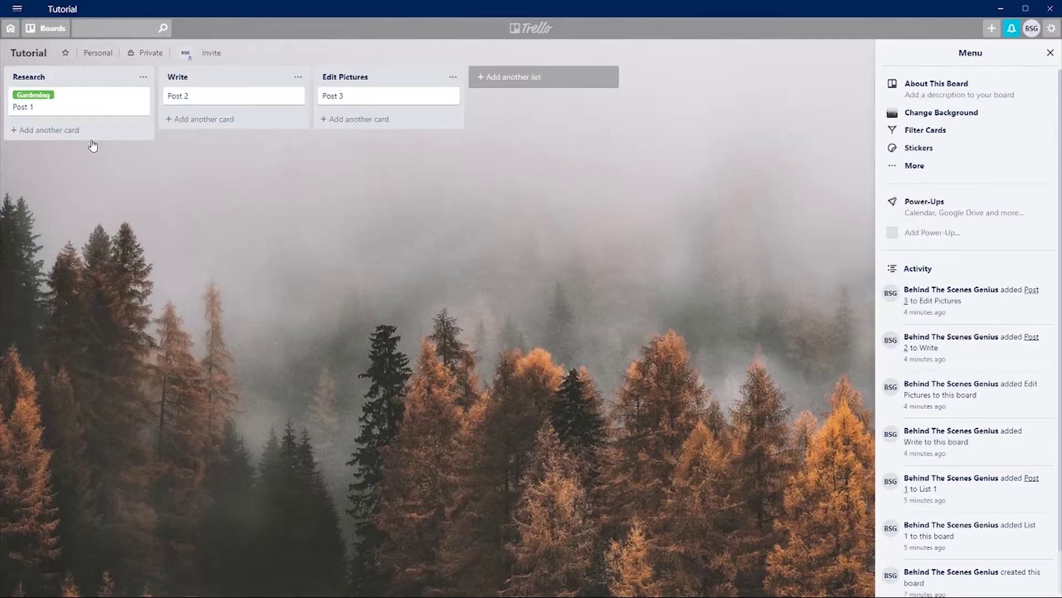
# Collapse the Gardening label on the Post 1 card to a colour bar and expand it again.
pyautogui.click(40, 96)
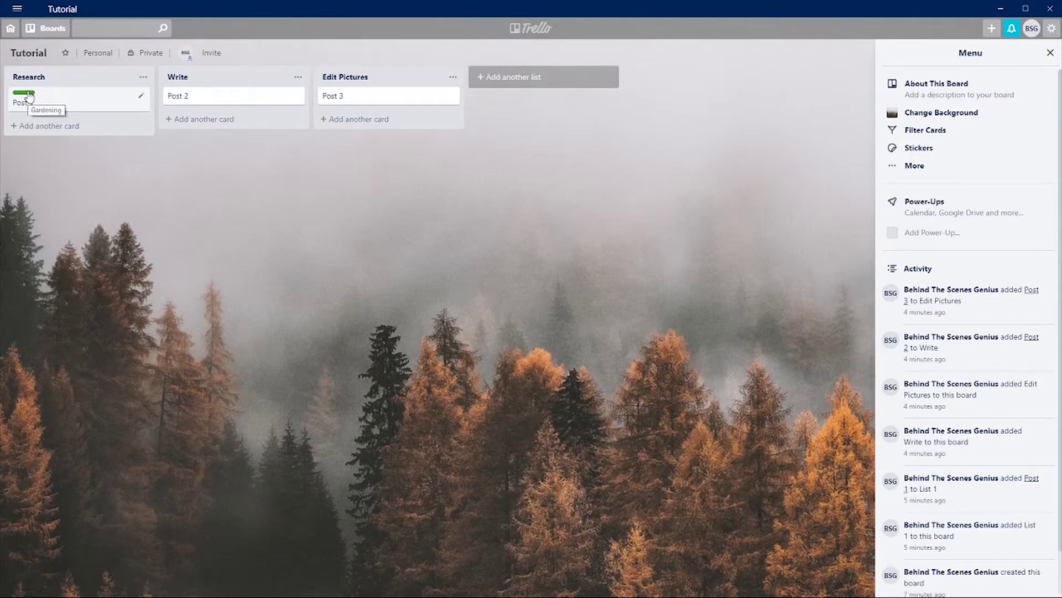
pyautogui.click(29, 94)
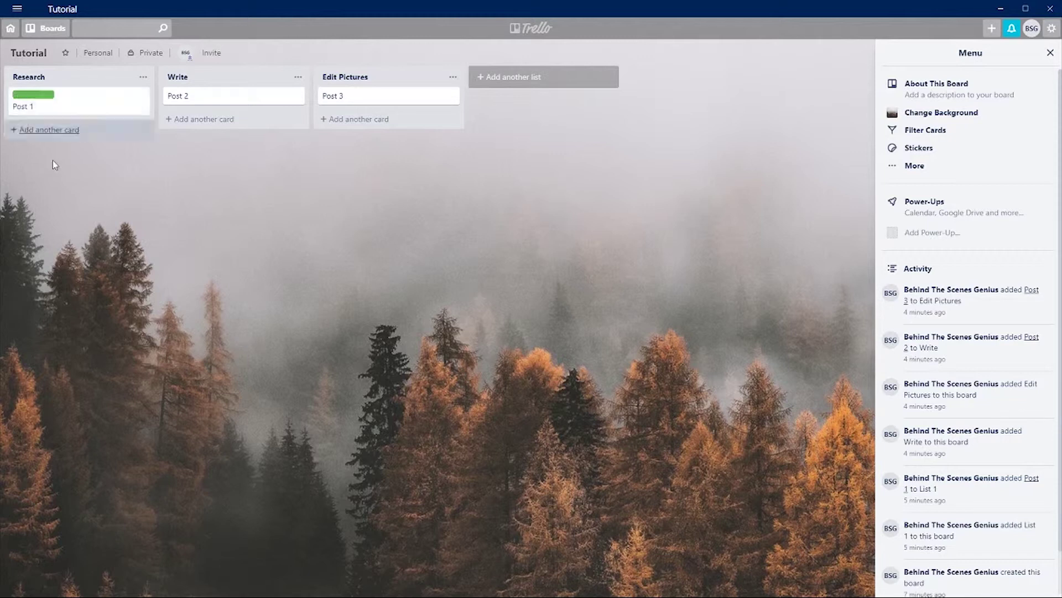
# Give the Post 1 card a due date of May 31, 2019 at 12:00 PM and mark that date complete.
pyautogui.click(43, 96)
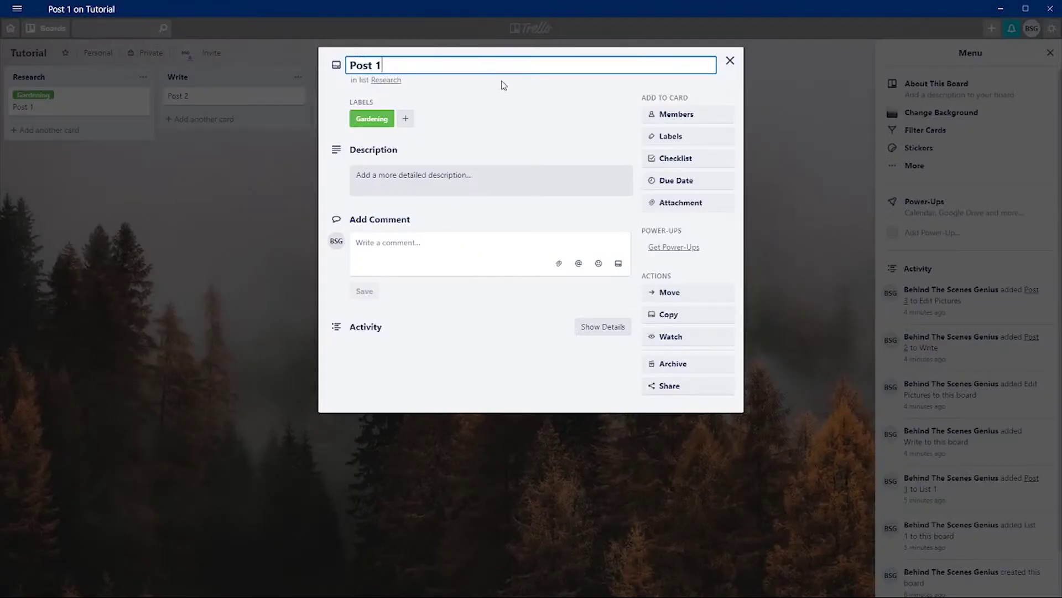
pyautogui.click(566, 88)
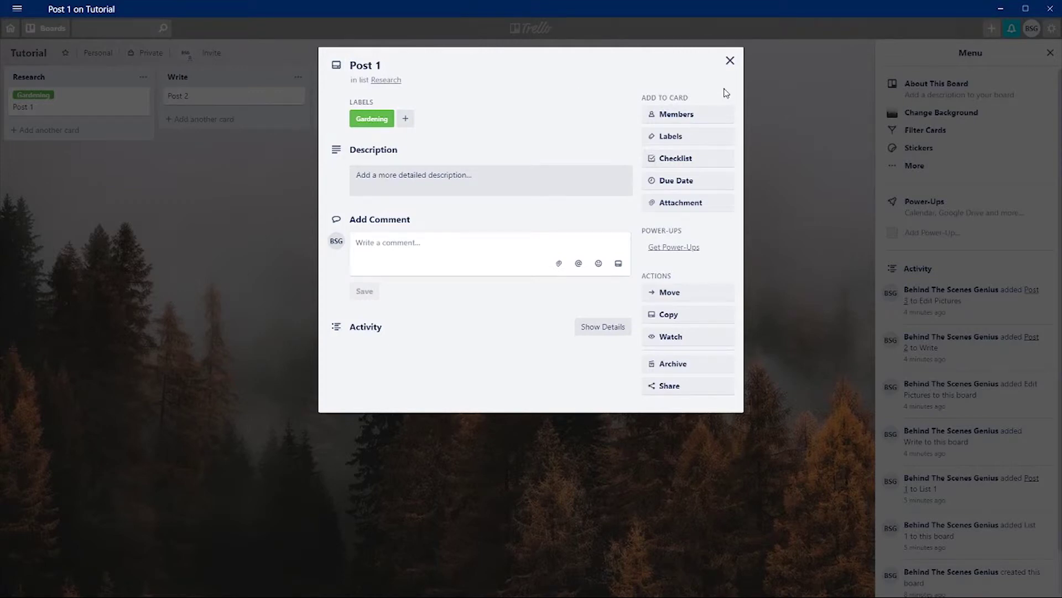
pyautogui.click(680, 183)
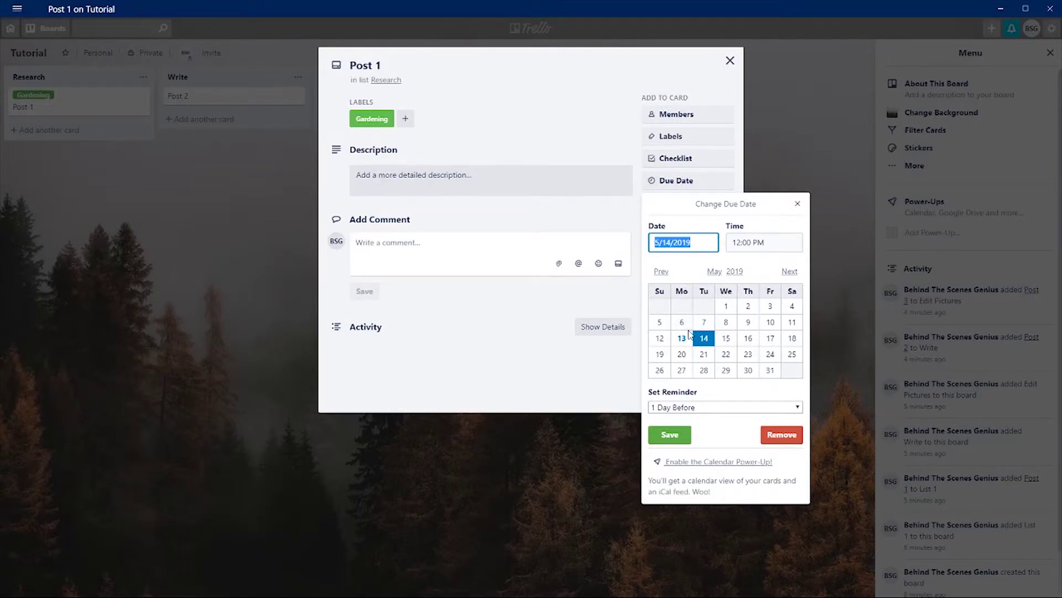
pyautogui.click(771, 373)
pyautogui.click(669, 434)
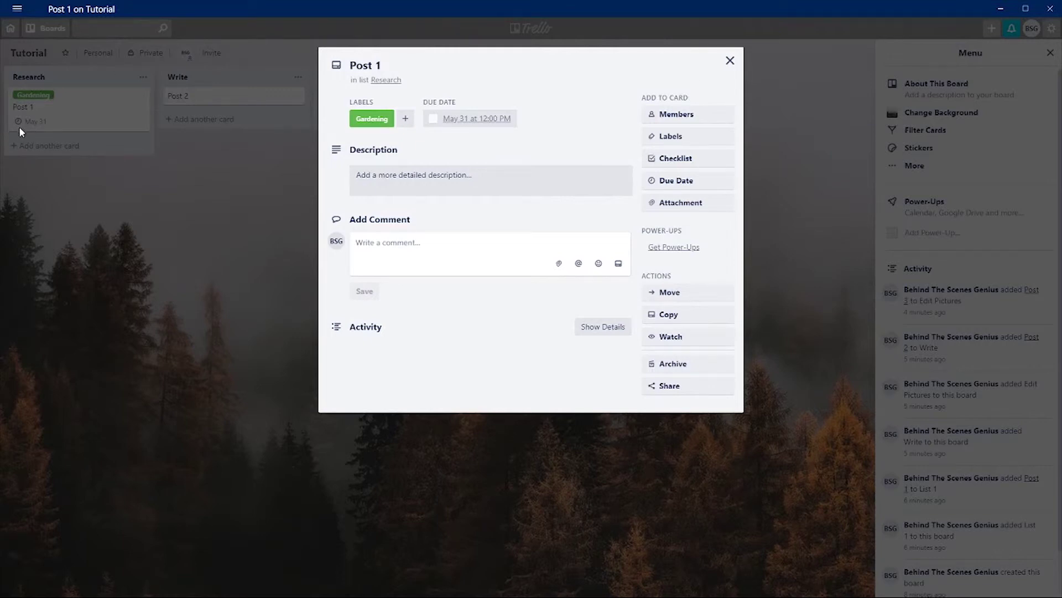
pyautogui.click(433, 120)
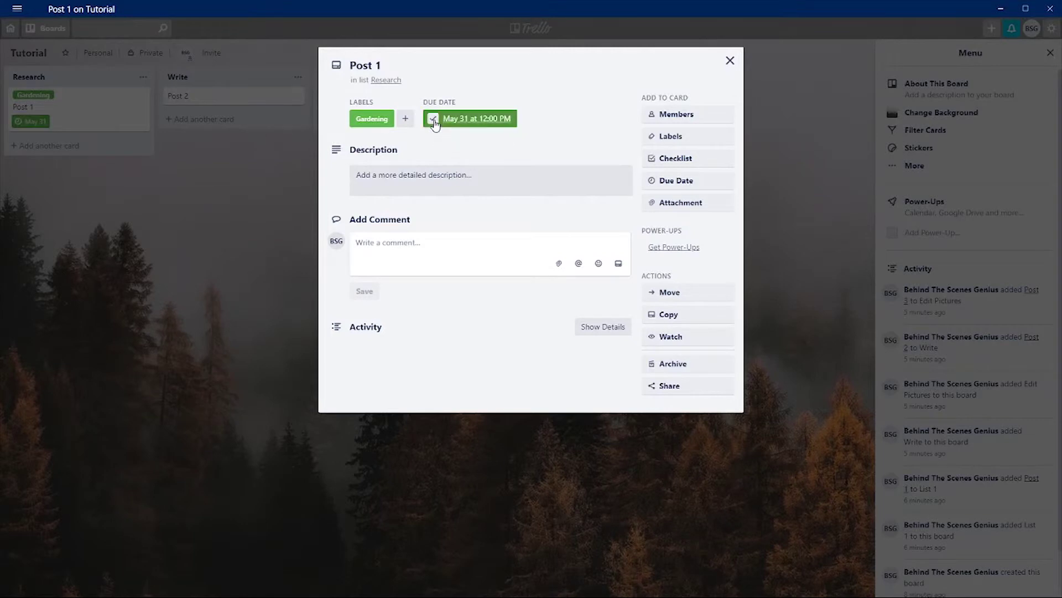
pyautogui.click(731, 61)
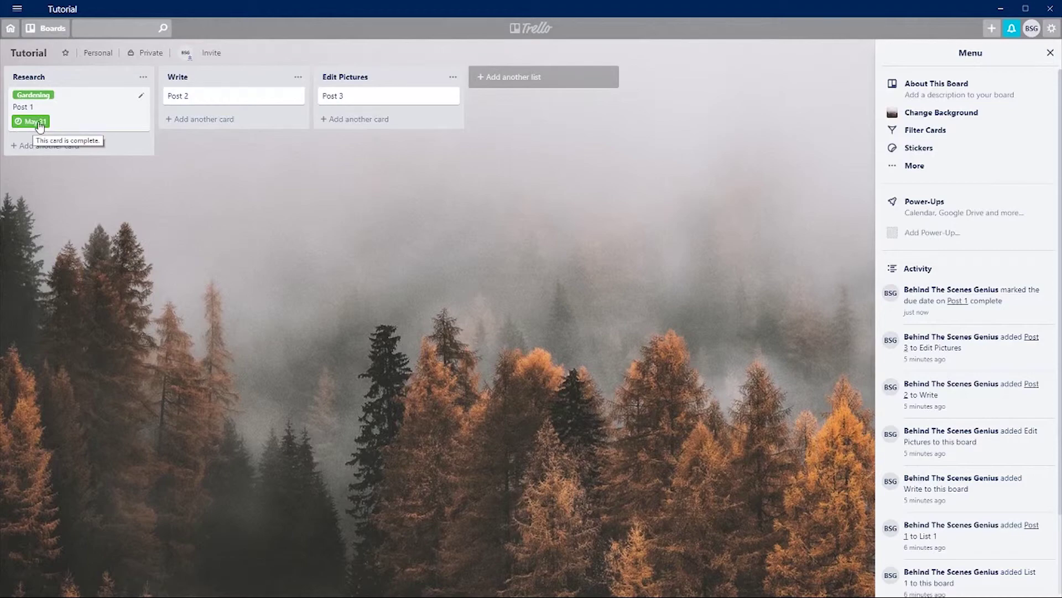
# Add a checklist titled Post Production Checklist to Post 1 with the items Draft, Edit, Pictures and Schedule Social Media.
pyautogui.click(65, 111)
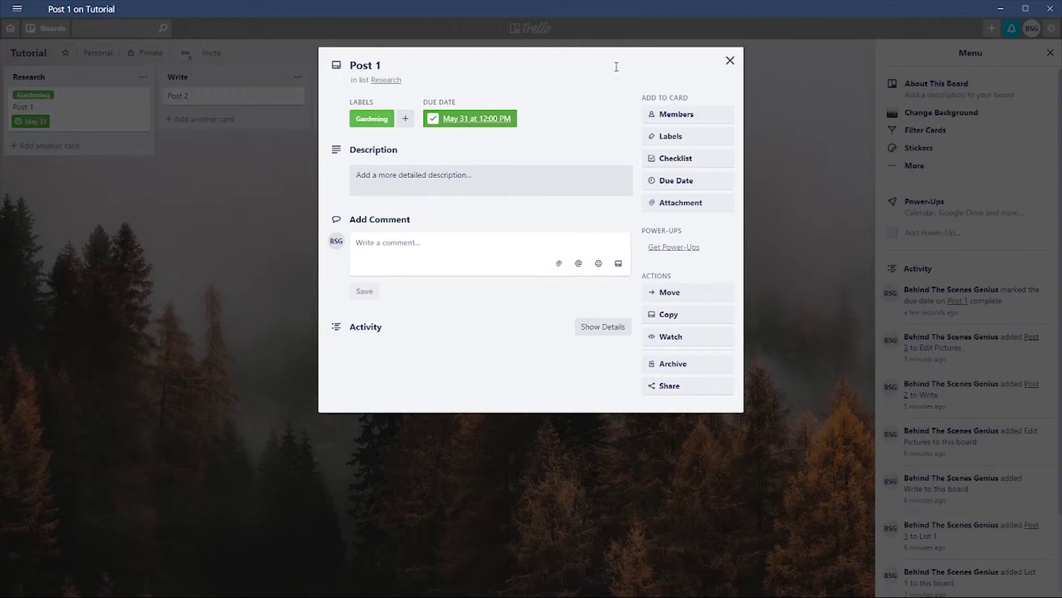
pyautogui.click(706, 163)
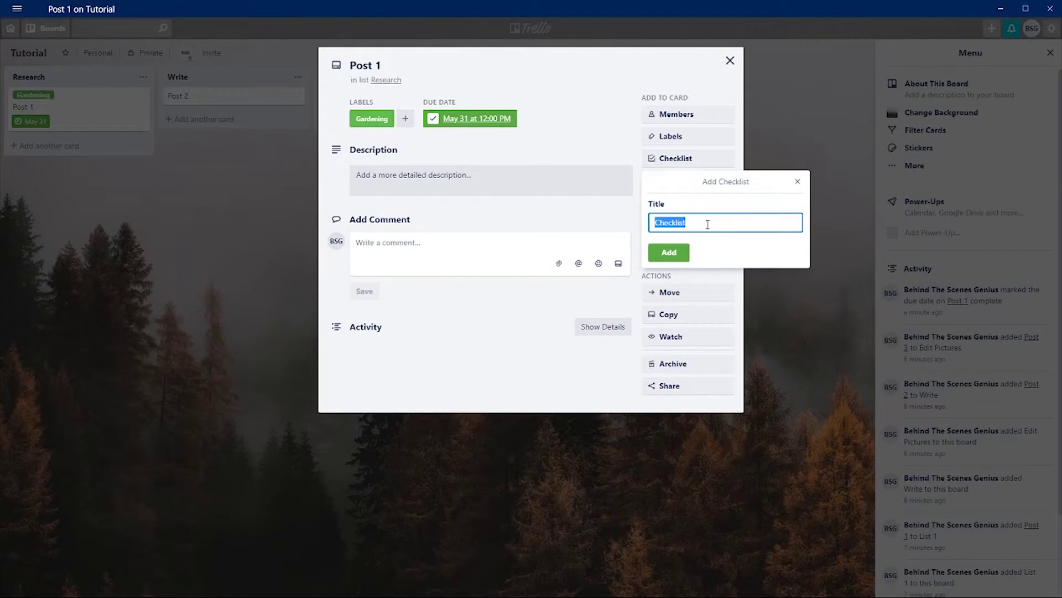
pyautogui.write('Post Production Checklist')
pyautogui.click(685, 254)
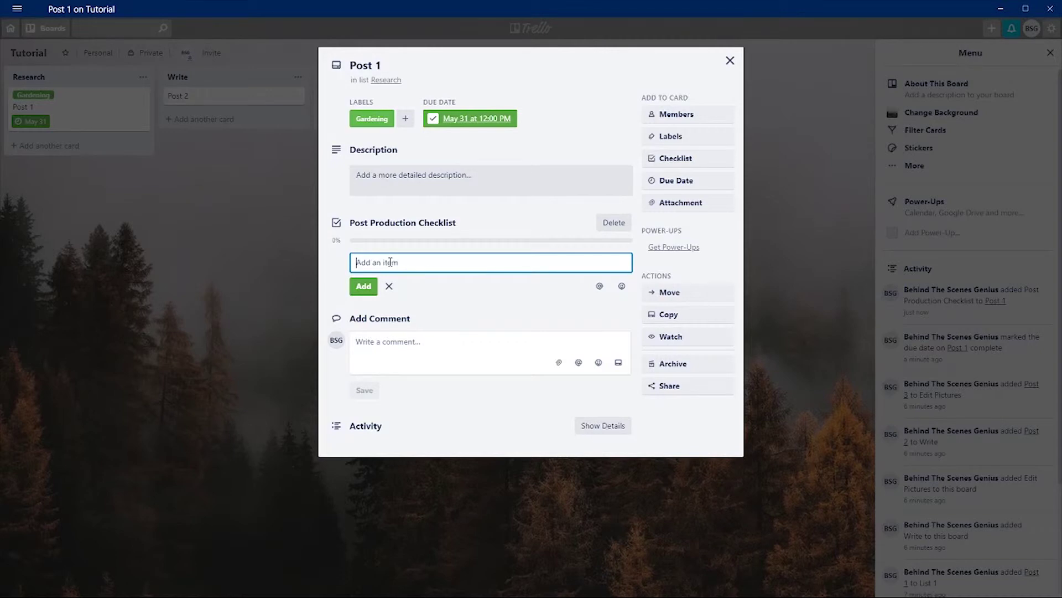
pyautogui.write('Draft Edit Pictures Schedule Social Media')
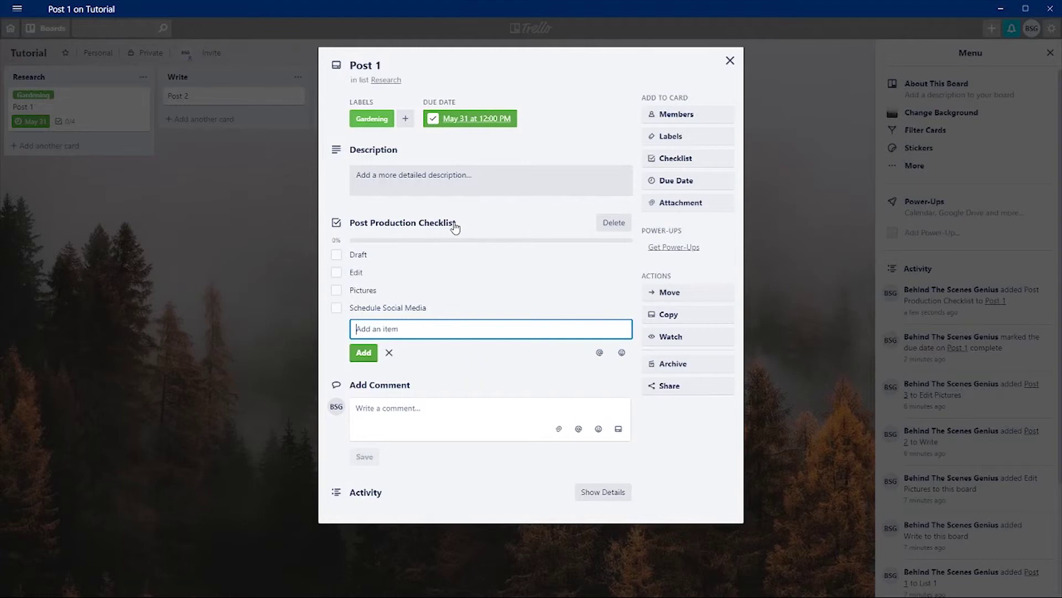
pyautogui.click(731, 60)
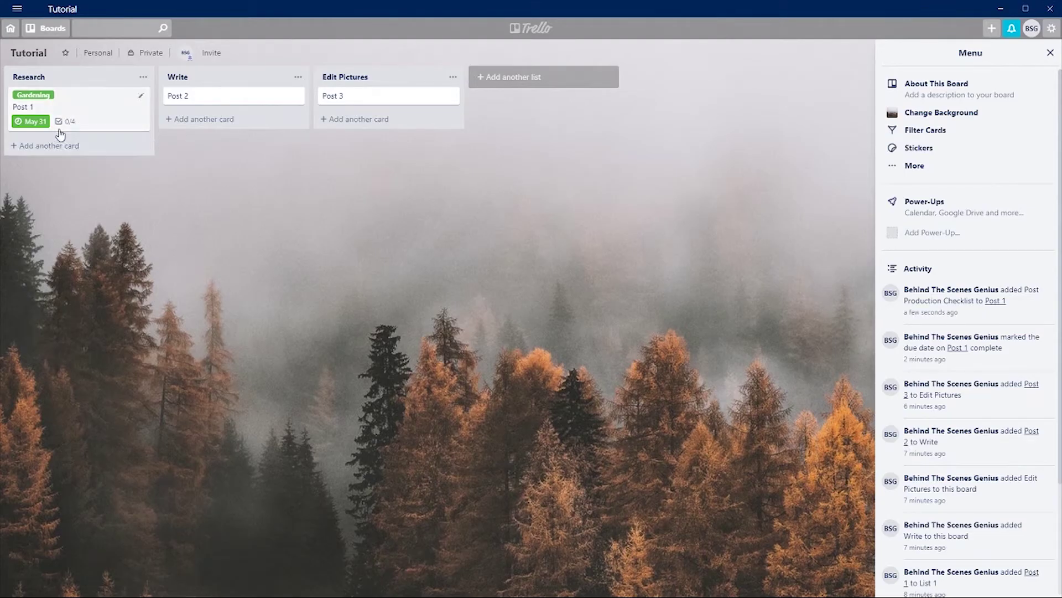
# Mark all four items of Post 1's Post Production Checklist as completed.
pyautogui.click(106, 113)
pyautogui.click(336, 308)
pyautogui.click(336, 290)
pyautogui.click(336, 272)
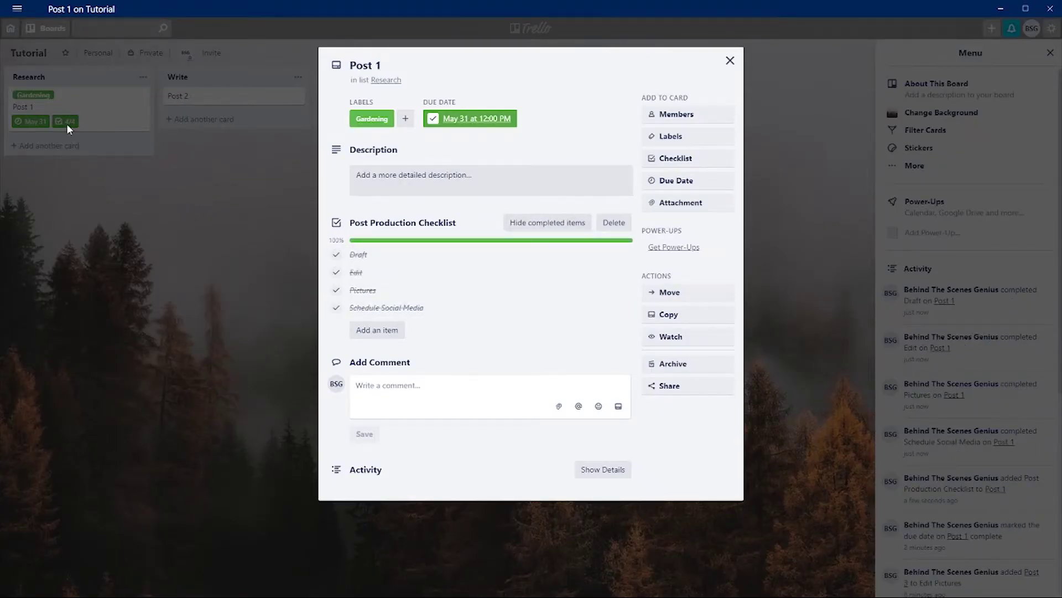
pyautogui.click(215, 198)
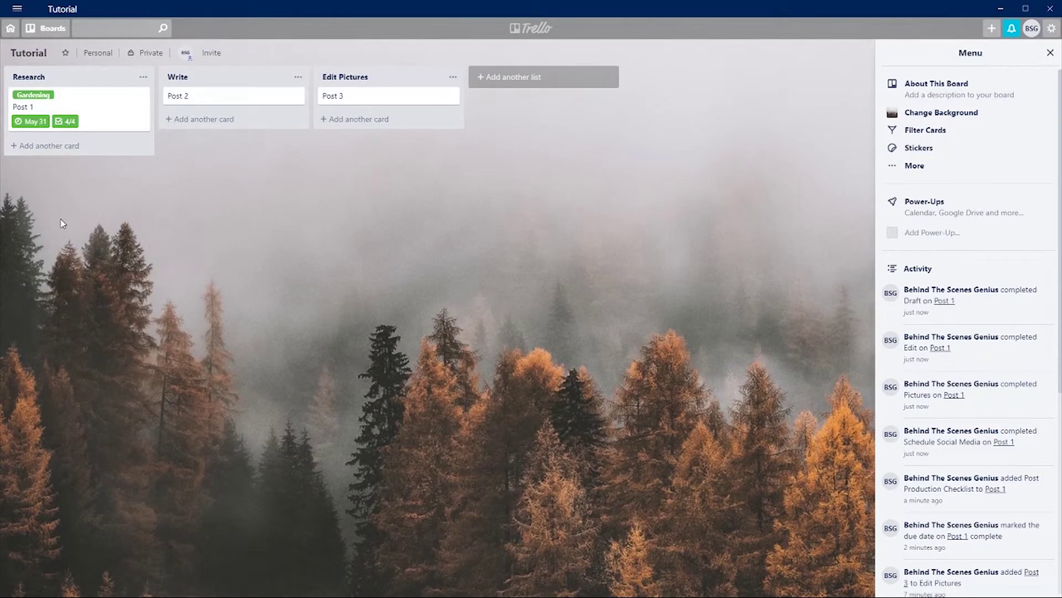
# Add a checklist to the Post 2 card by copying the items from Post 1's Post Production Checklist.
pyautogui.click(218, 100)
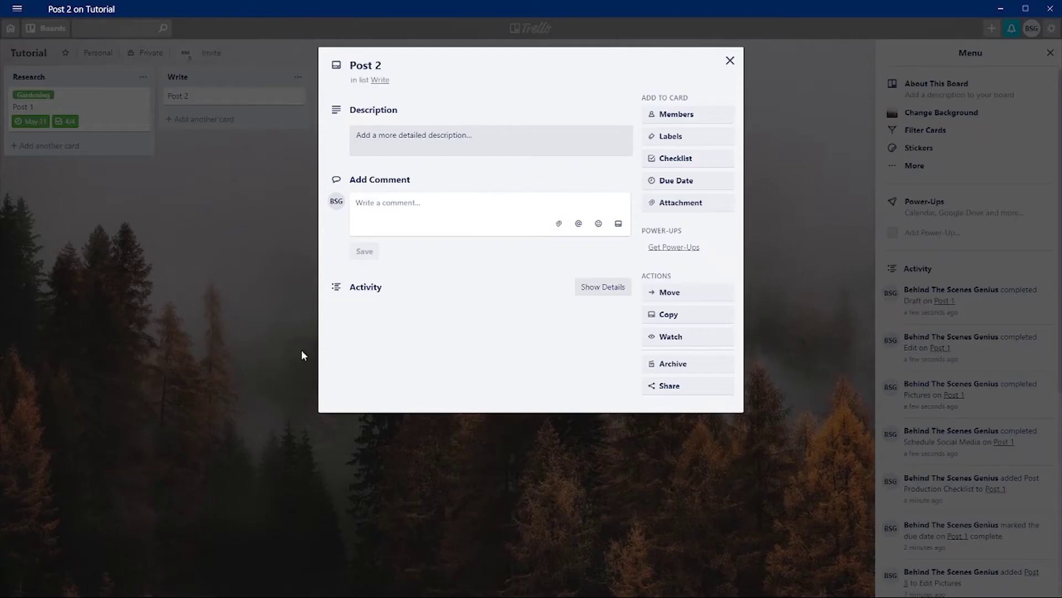
pyautogui.click(695, 159)
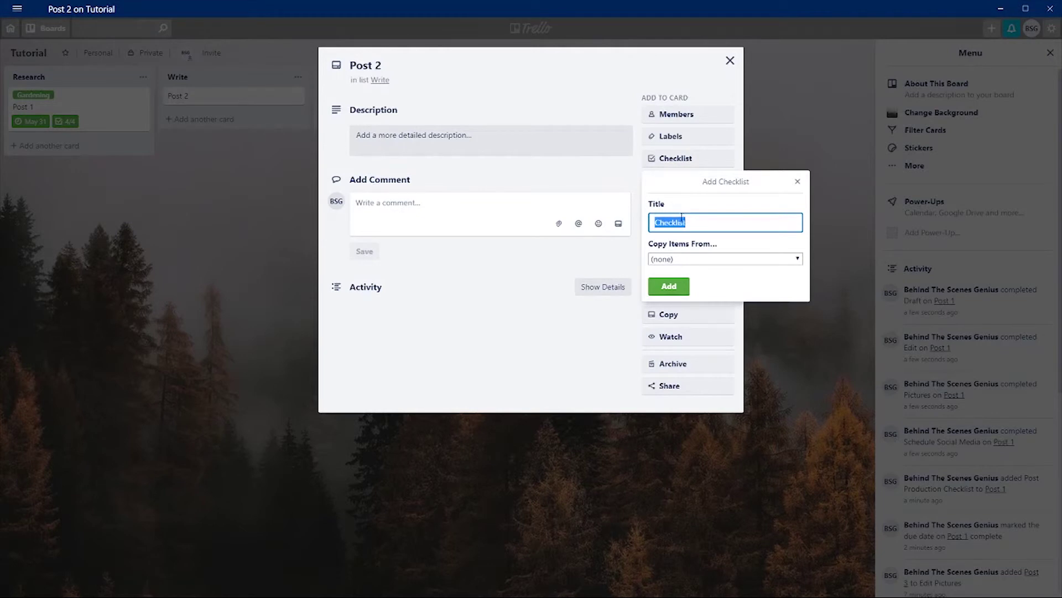
pyautogui.click(672, 259)
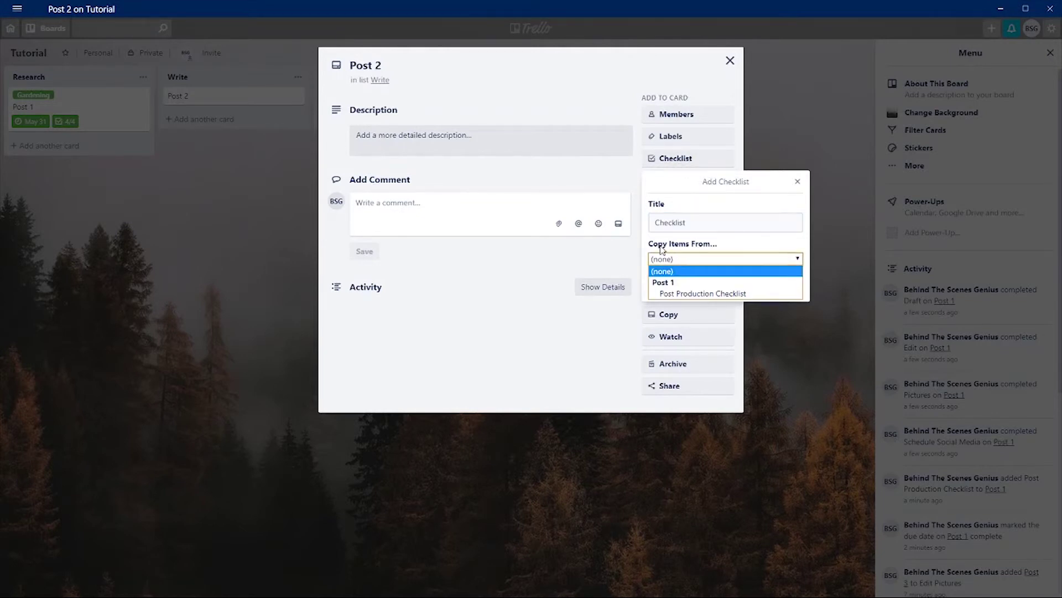
pyautogui.click(690, 294)
pyautogui.click(676, 287)
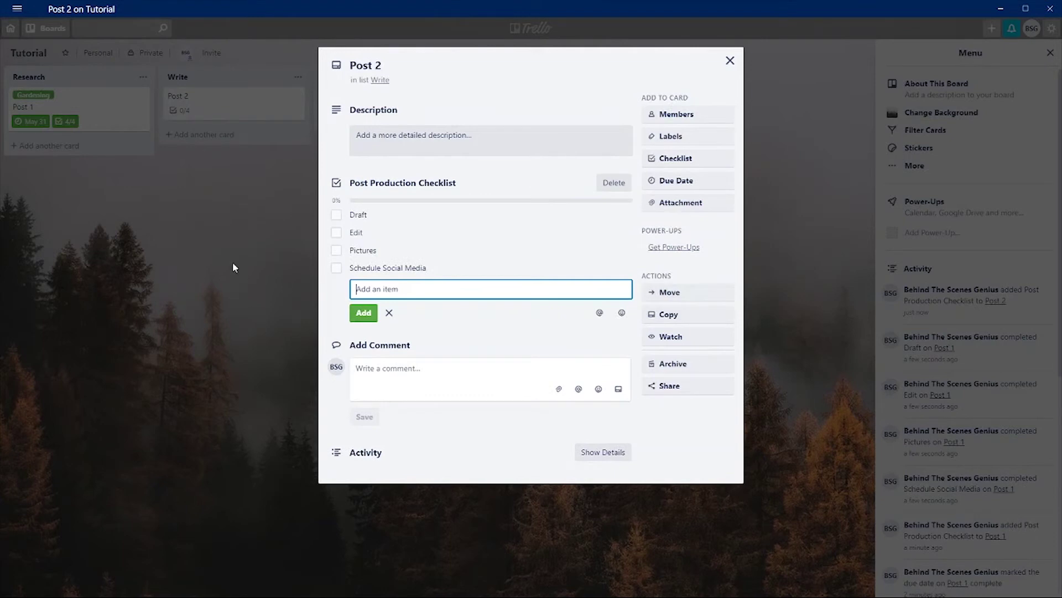
pyautogui.click(228, 246)
pyautogui.click(186, 145)
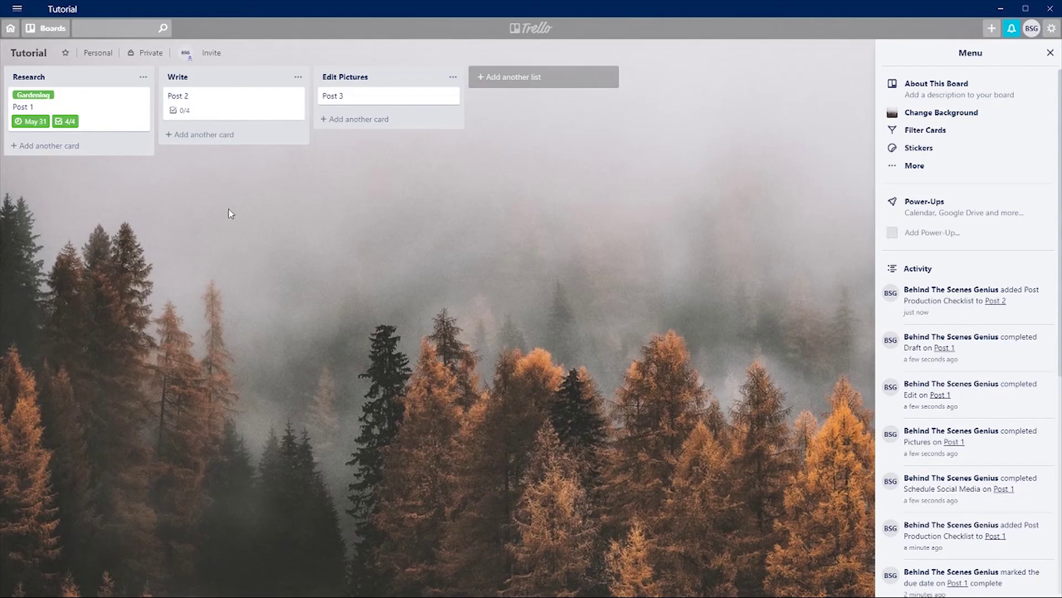